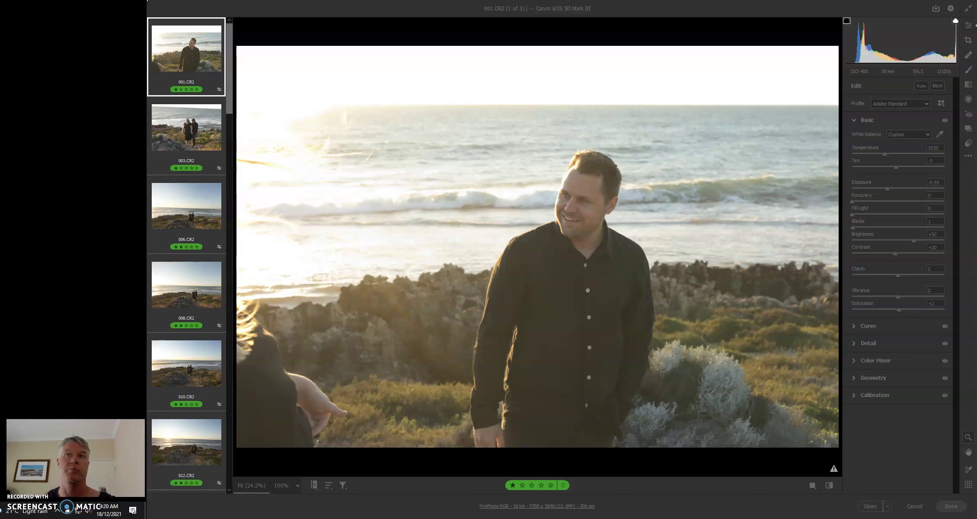
Bring the Camera Raw editor showing 001.CR2 into focus.
{"action": "left_click", "coordinate": [181, 48]}
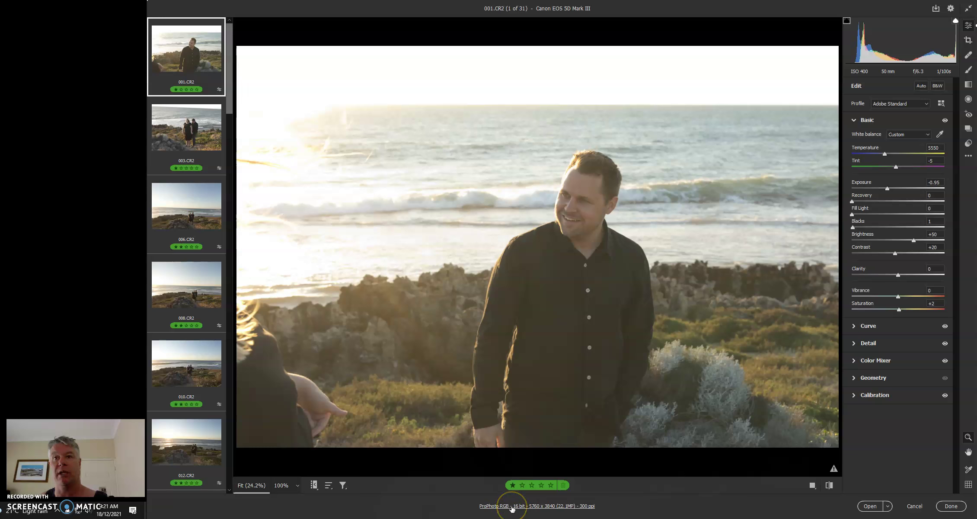
Change the workflow colour space to Adobe RGB (1998), keeping 16 bits/channel and 300 ppi.
{"action": "left_click", "coordinate": [512, 507]}
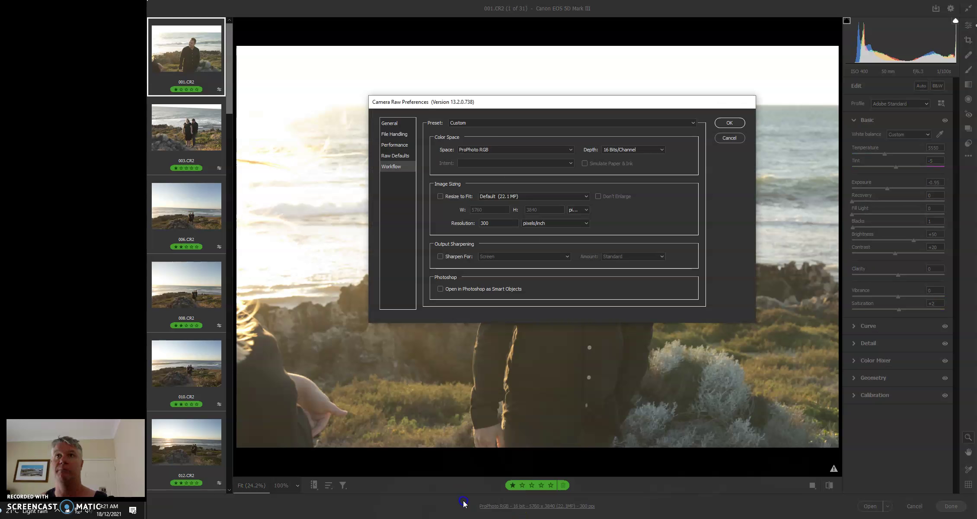
{"action": "left_click_drag", "start_coordinate": [490, 222], "coordinate": [477, 228]}
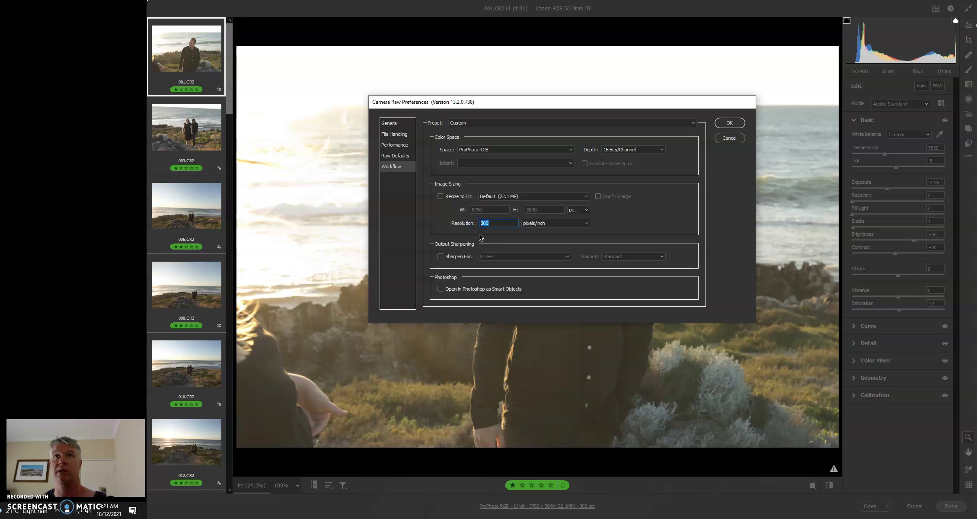
{"action": "left_click", "coordinate": [471, 150]}
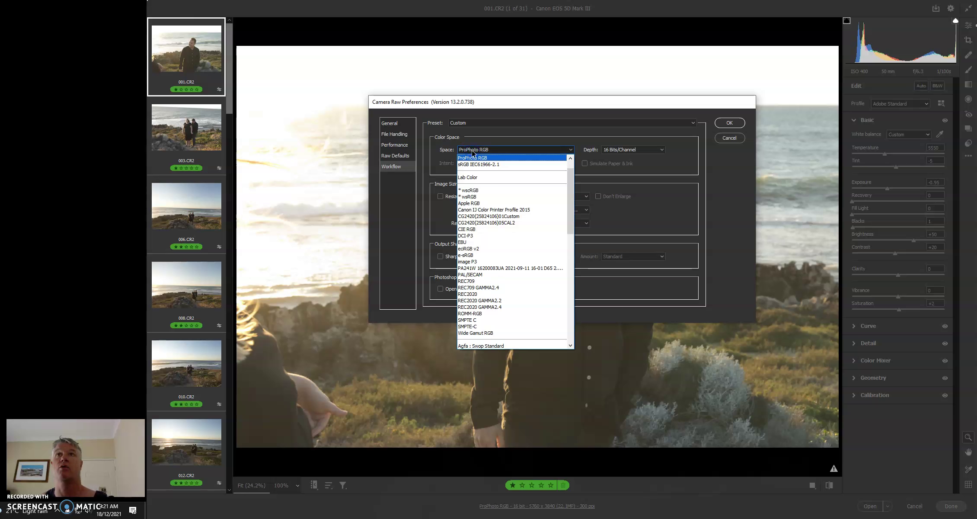
{"action": "scroll", "coordinate": [470, 158], "scroll_direction": "up", "scroll_amount": 1}
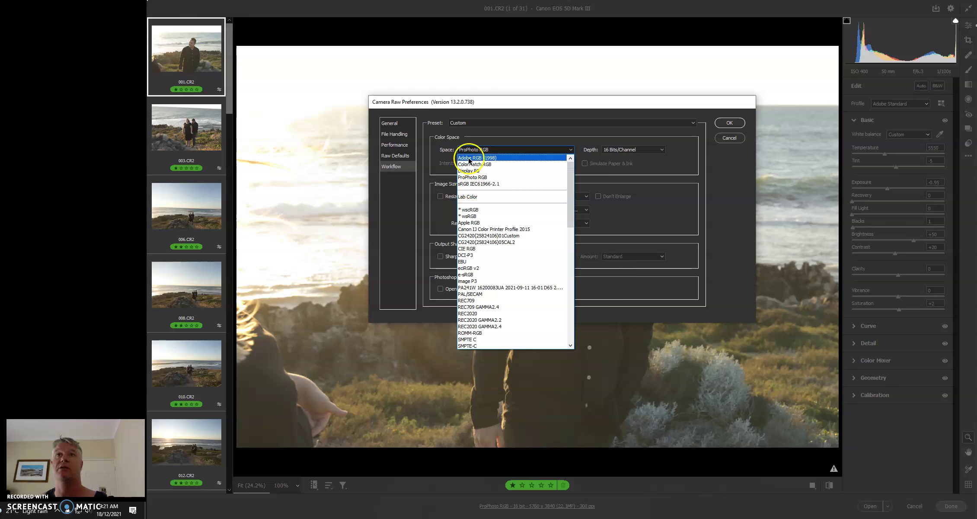
{"action": "left_click", "coordinate": [469, 158]}
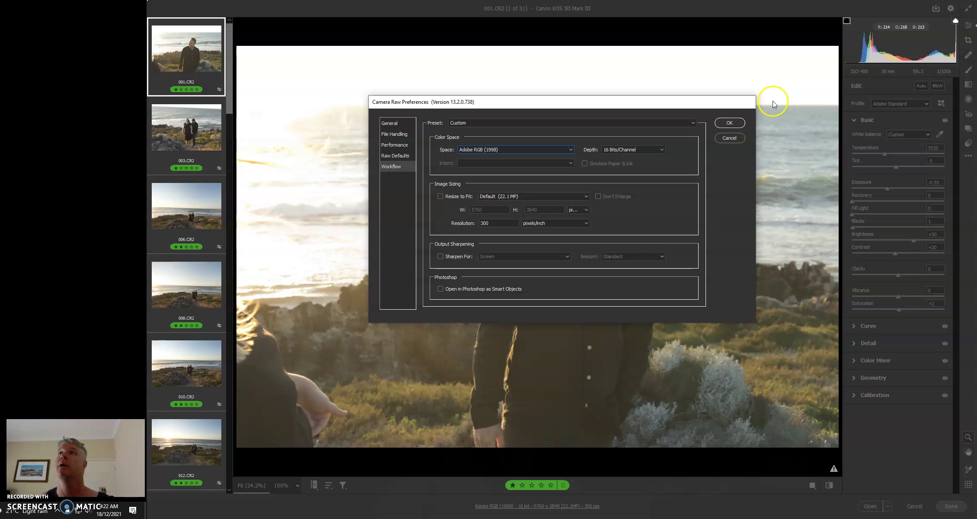
Apply the Adobe RGB setting, then switch the workflow space back to ProPhoto RGB and confirm.
{"action": "left_click", "coordinate": [727, 124]}
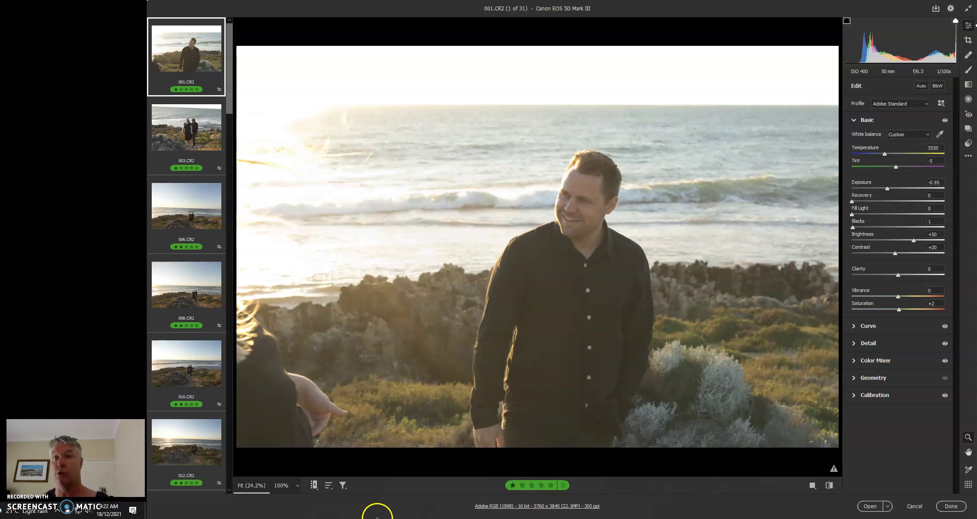
{"action": "left_click", "coordinate": [505, 506]}
{"action": "left_click", "coordinate": [467, 150]}
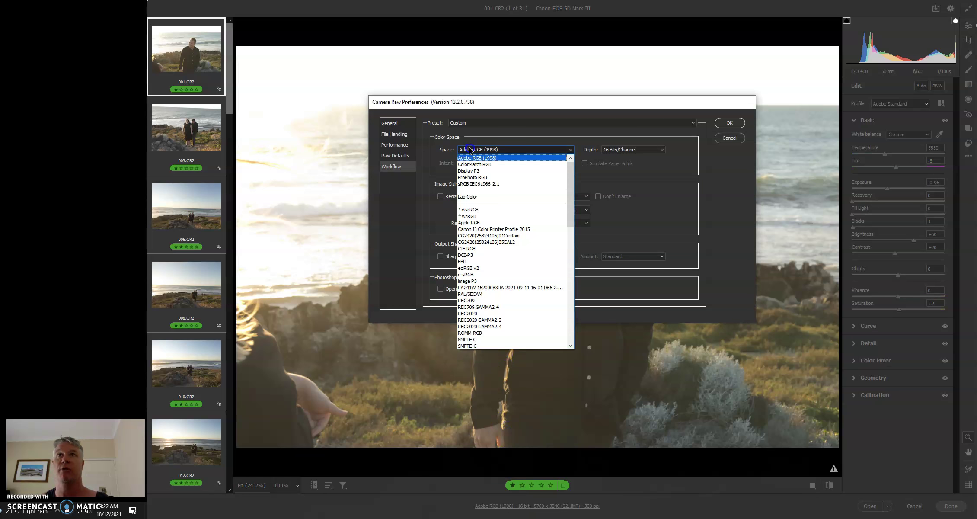
{"action": "left_click", "coordinate": [469, 178]}
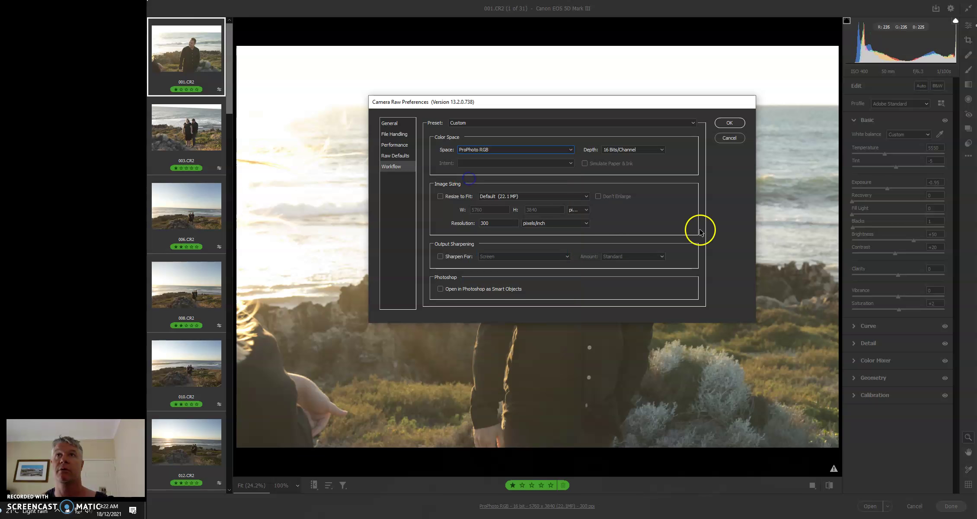
{"action": "left_click", "coordinate": [730, 123]}
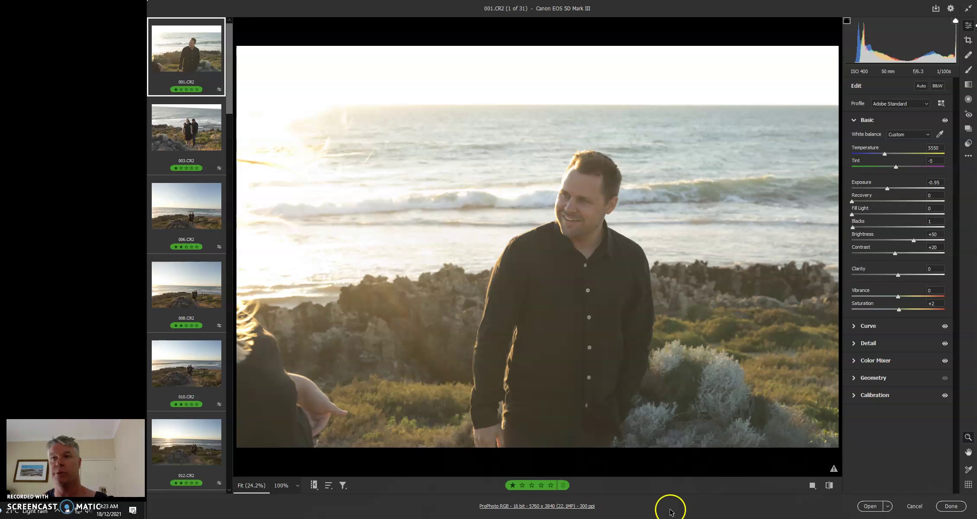
Close Camera Raw, clear the serial-number filter, and select all 116 photos in Chosen.
{"action": "left_click", "coordinate": [950, 506]}
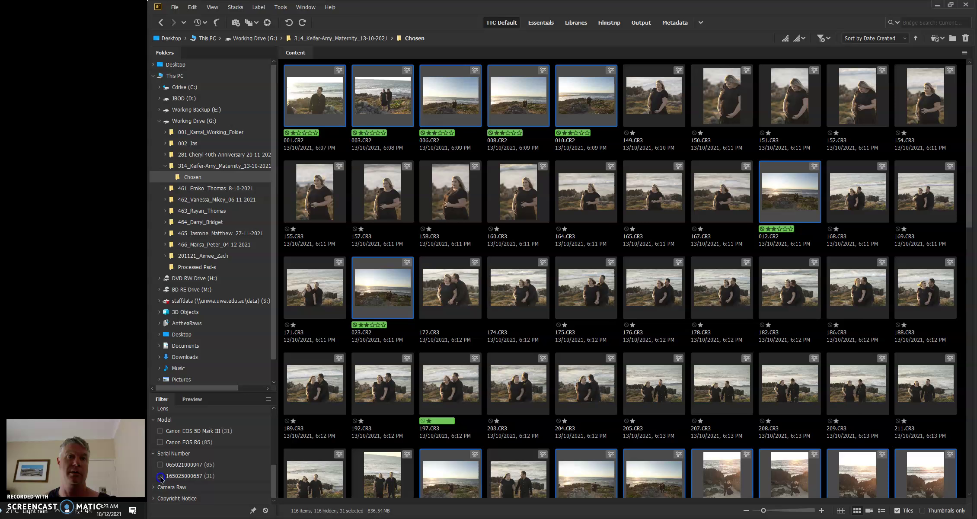
{"action": "left_click", "coordinate": [159, 475]}
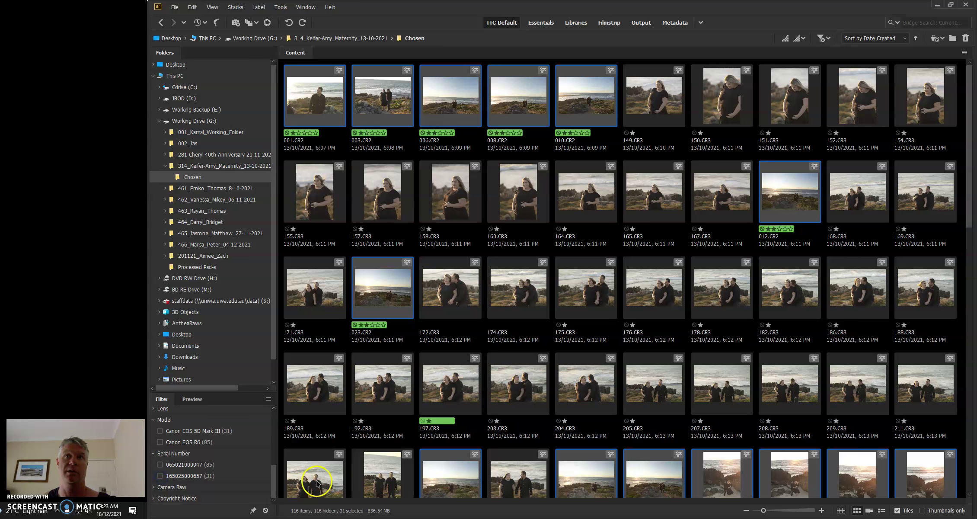
{"action": "left_click", "coordinate": [313, 106]}
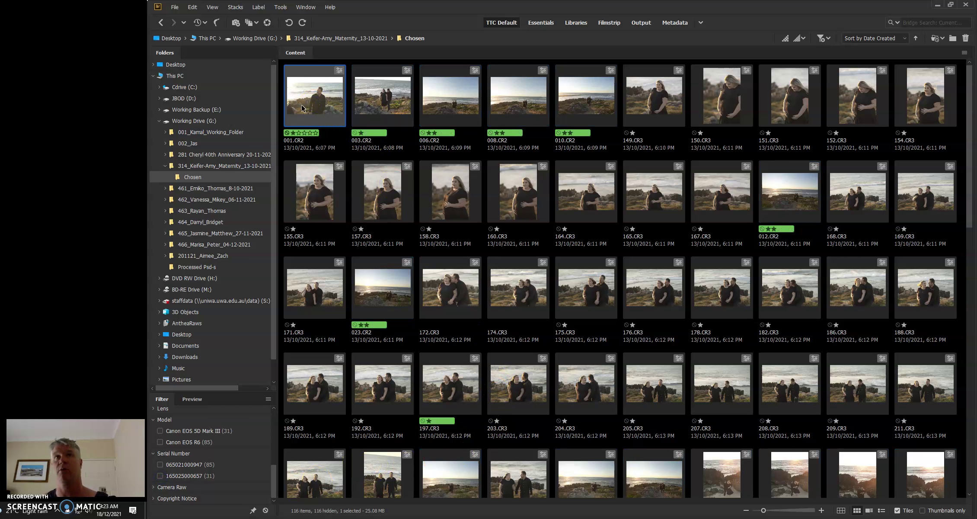
{"action": "key", "text": "ctrl+a"}
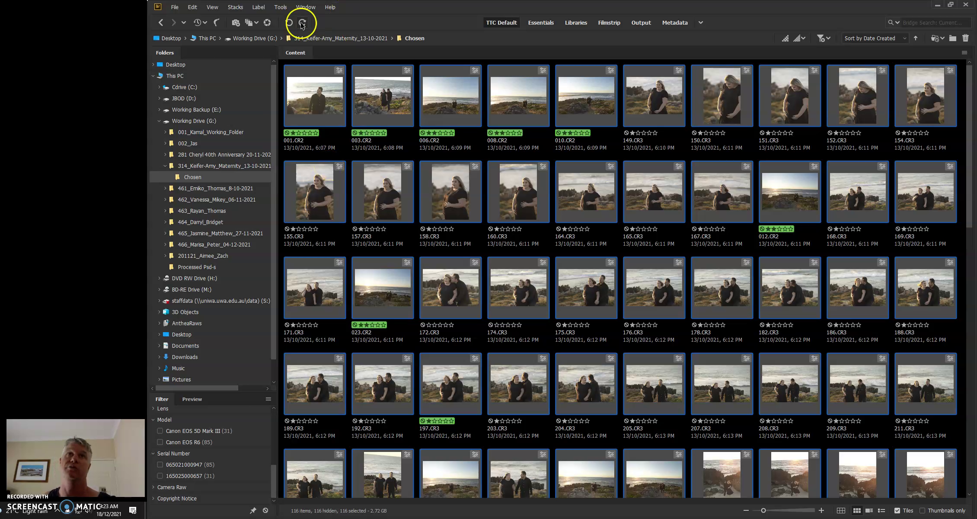
Launch Photoshop's Image Processor from Bridge's Tools menu for the 116 selected raw files.
{"action": "left_click", "coordinate": [278, 7]}
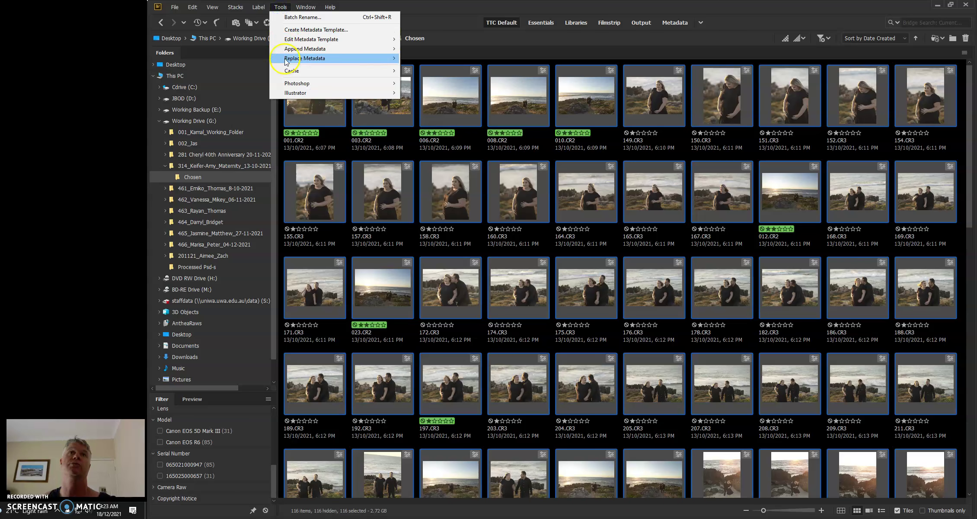
{"action": "mouse_move", "coordinate": [289, 83]}
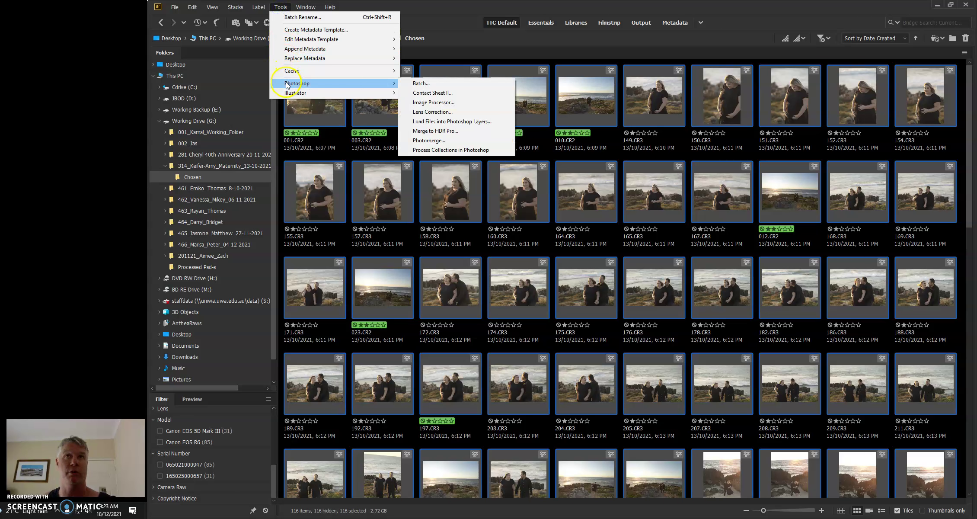
{"action": "left_click", "coordinate": [428, 101]}
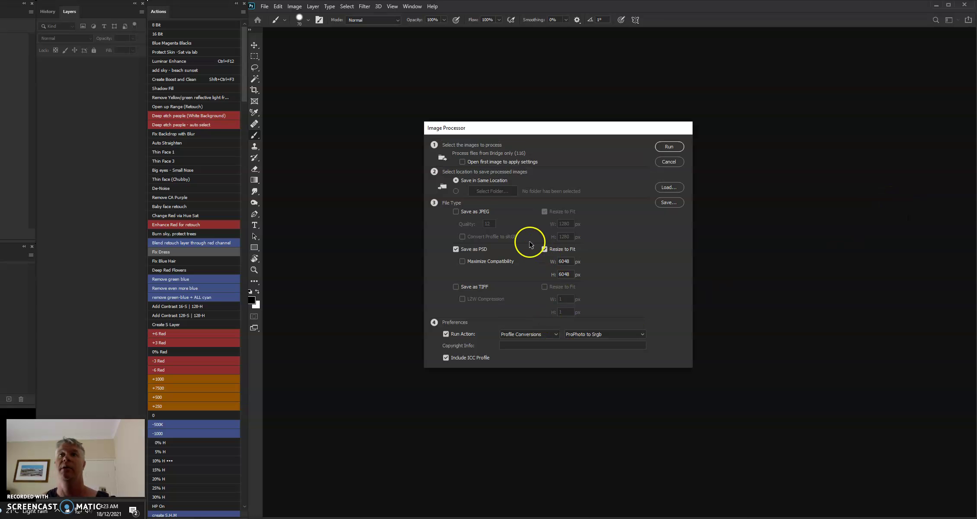
Choose the ProPhoto to Adobe Rgb conversion as the action to run.
{"action": "left_click", "coordinate": [591, 334]}
{"action": "left_click", "coordinate": [622, 303]}
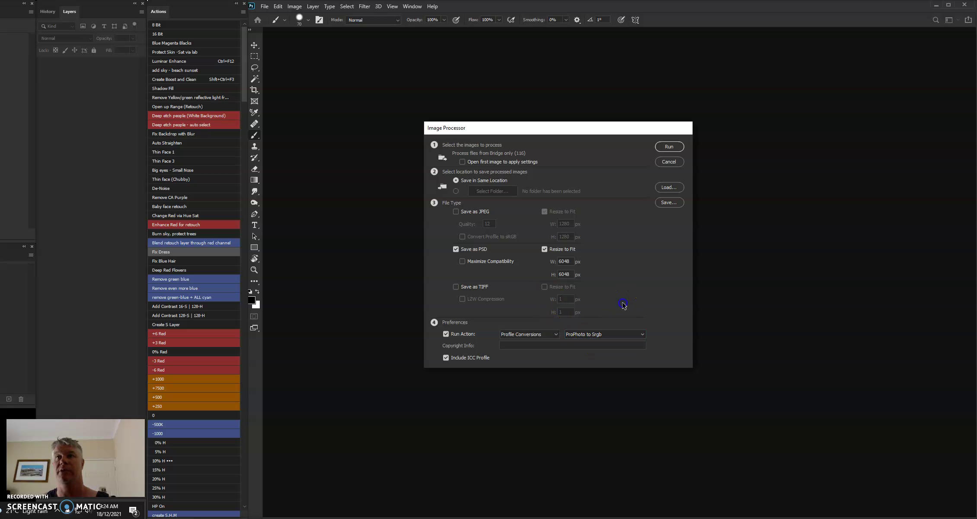
{"action": "left_click", "coordinate": [576, 337]}
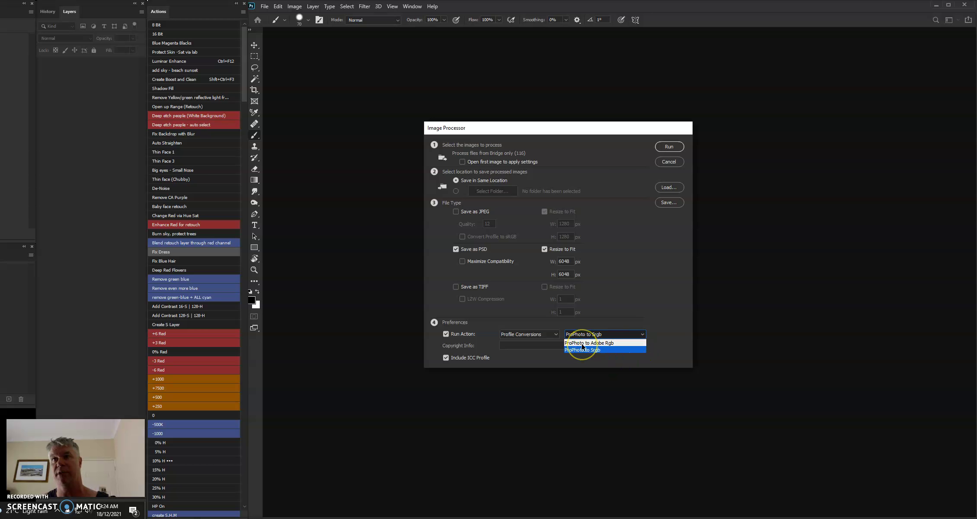
{"action": "left_click", "coordinate": [583, 343]}
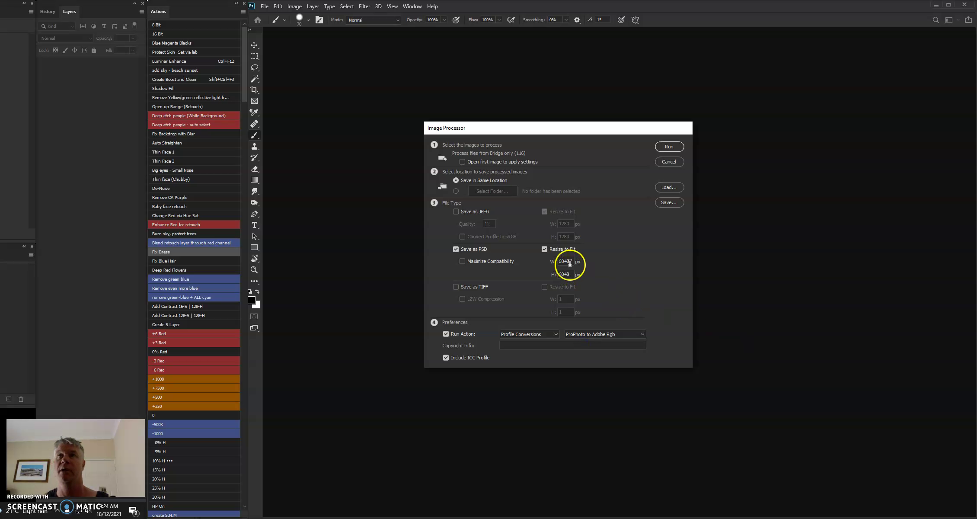
Keep Save as PSD and Resize to Fit on, entering 5760 for width and height.
{"action": "left_click_drag", "start_coordinate": [570, 261], "coordinate": [563, 261]}
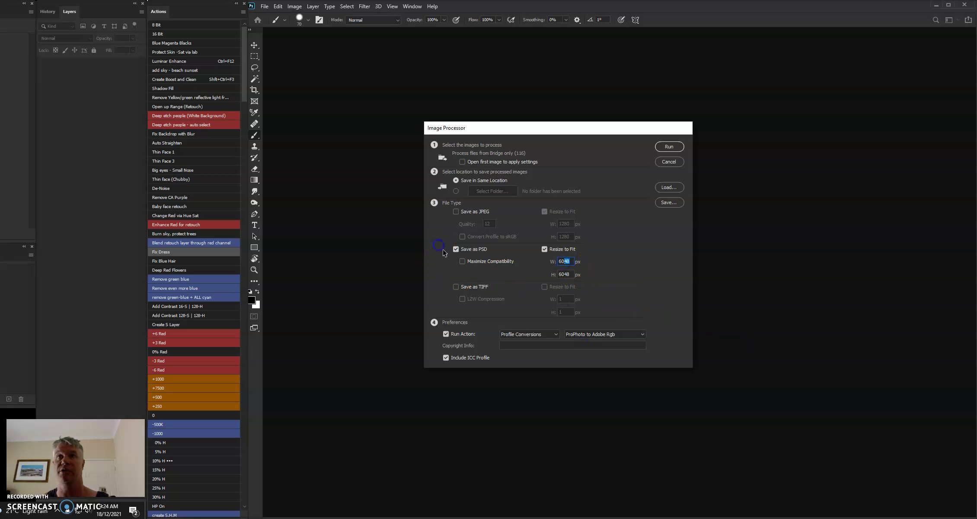
{"action": "left_click", "coordinate": [455, 249]}
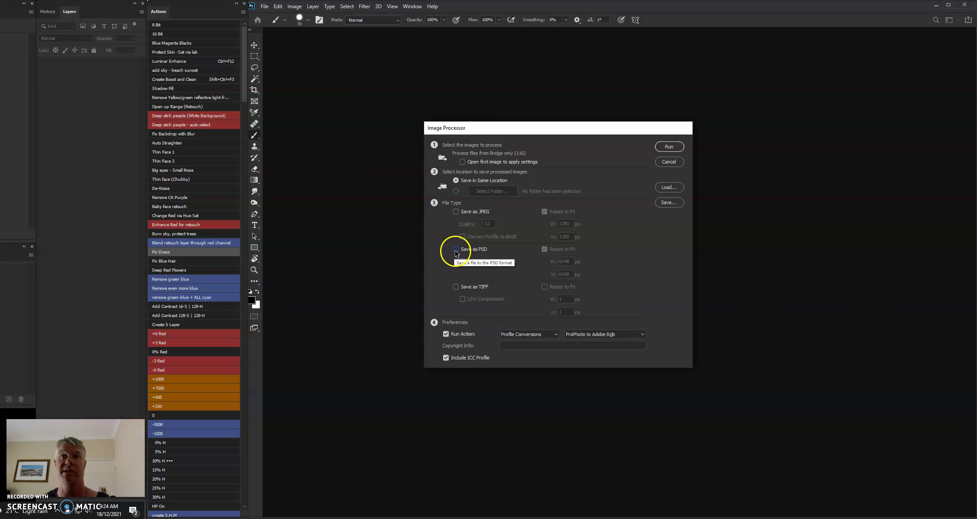
{"action": "left_click", "coordinate": [456, 249]}
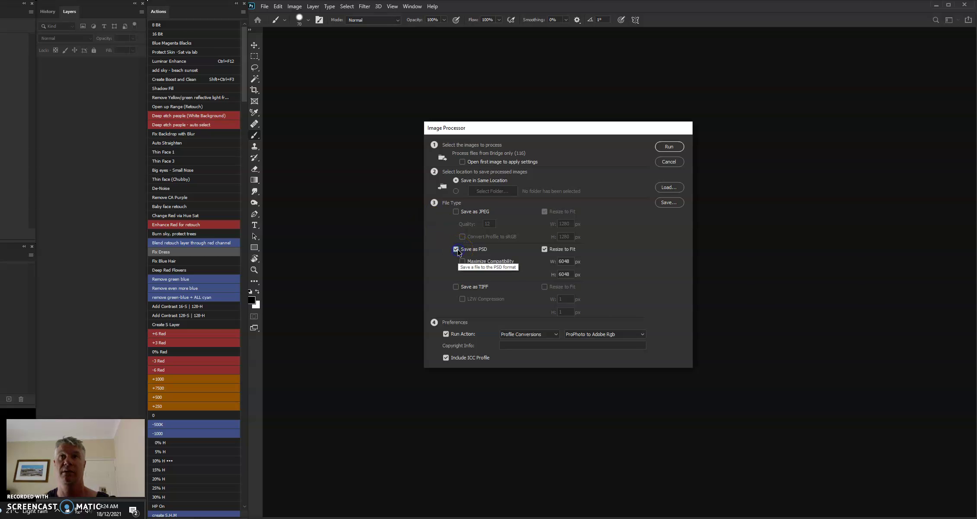
{"action": "left_click", "coordinate": [544, 249]}
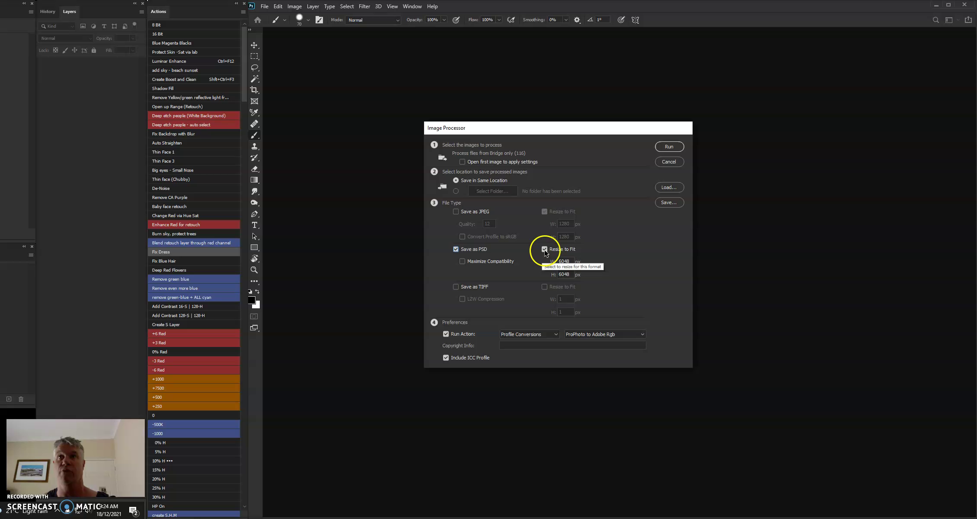
{"action": "key", "text": "Tab"}
{"action": "left_click", "coordinate": [518, 240]}
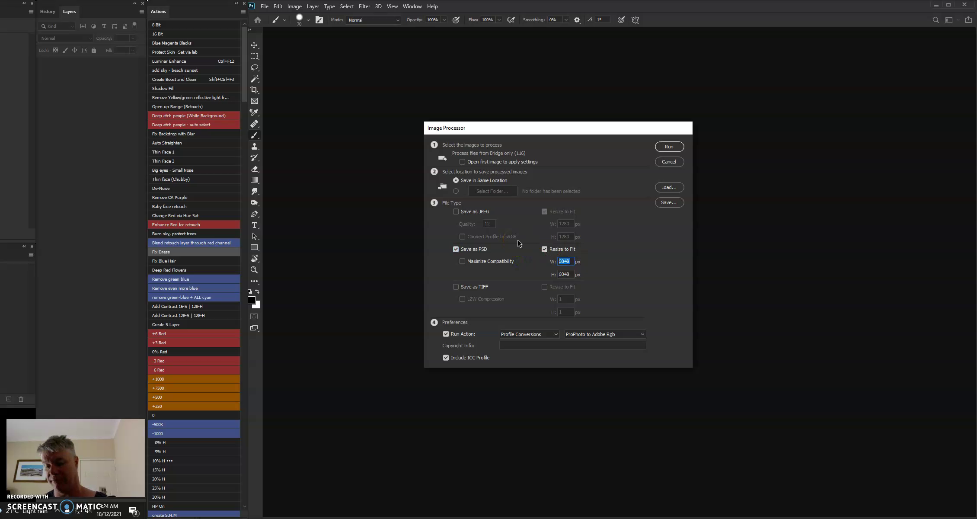
{"action": "type", "text": "57"}
{"action": "key", "text": "Tab"}
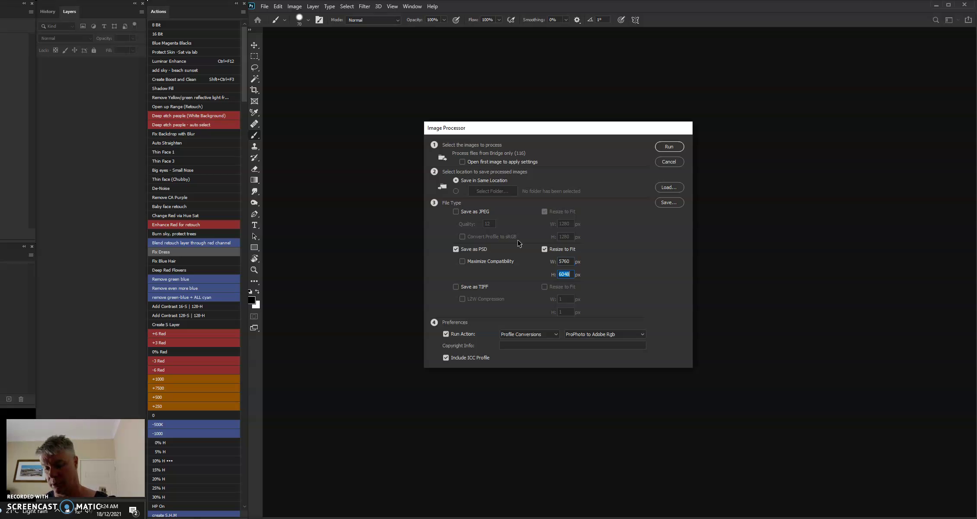
{"action": "type", "text": "57"}
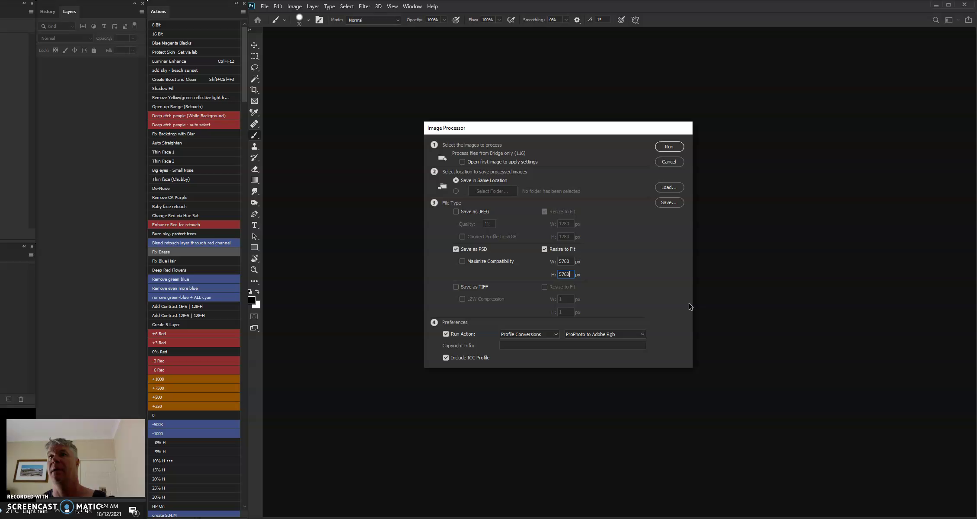
{"action": "left_click", "coordinate": [609, 272]}
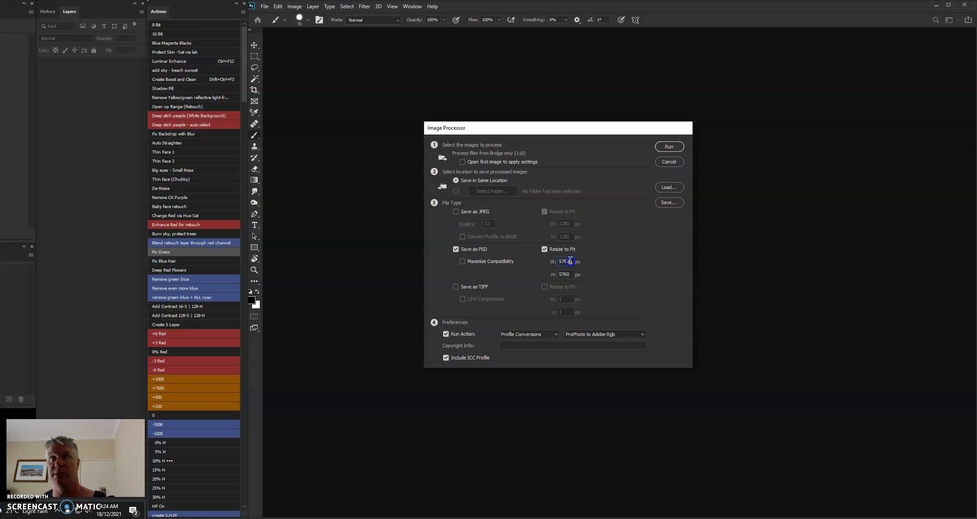
{"action": "double_click", "coordinate": [557, 263]}
{"action": "double_click", "coordinate": [546, 276]}
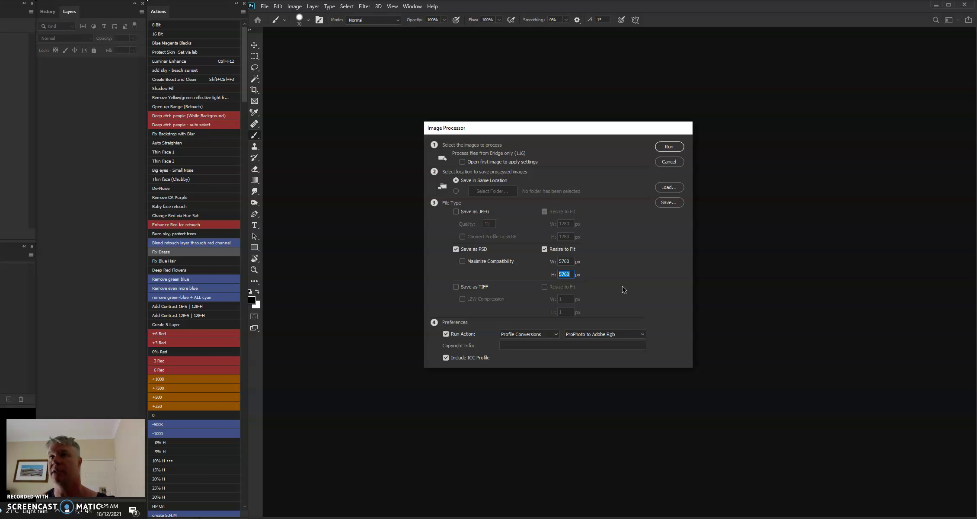
{"action": "left_click", "coordinate": [629, 275]}
{"action": "left_click", "coordinate": [635, 186]}
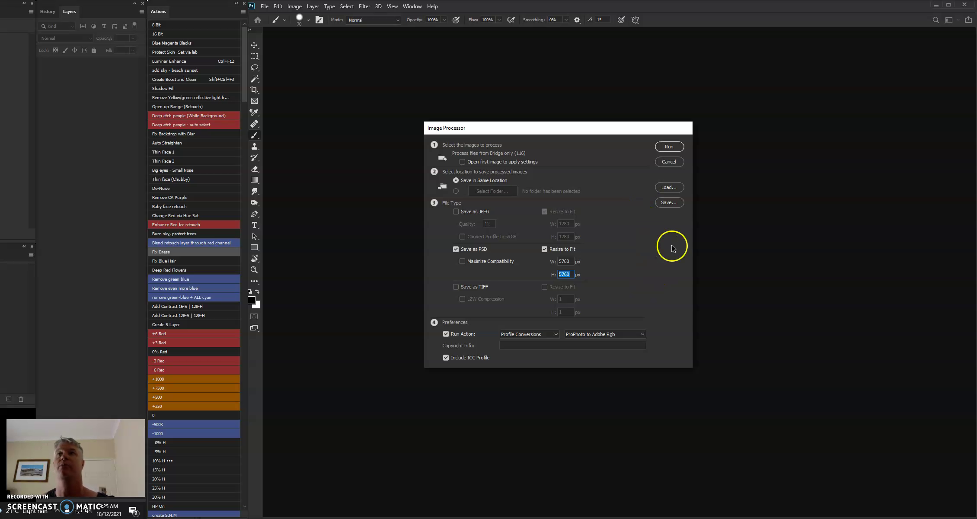
Run the Image Processor batch on the 116 files to create the PSD folder.
{"action": "left_click", "coordinate": [669, 148]}
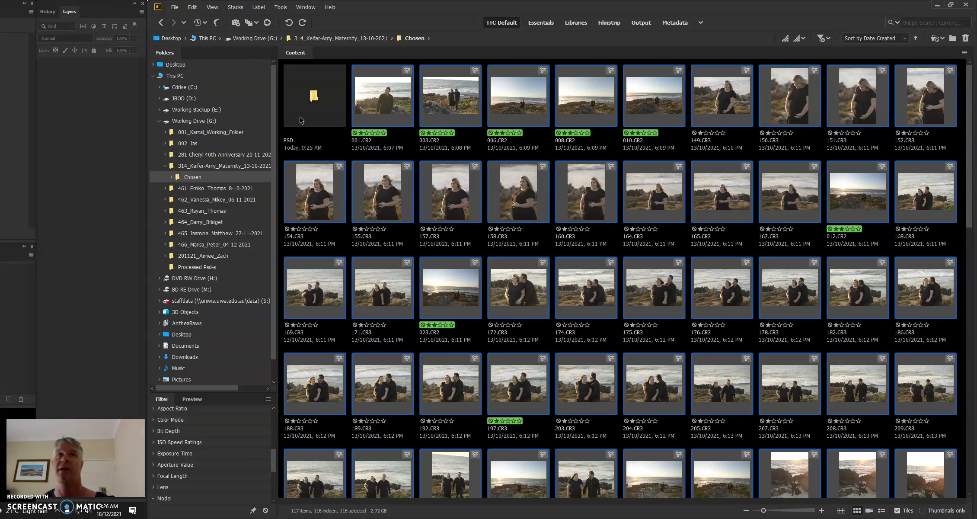
Select a single thumbnail, then open the new PSD folder to view the converted files.
{"action": "left_click", "coordinate": [352, 108]}
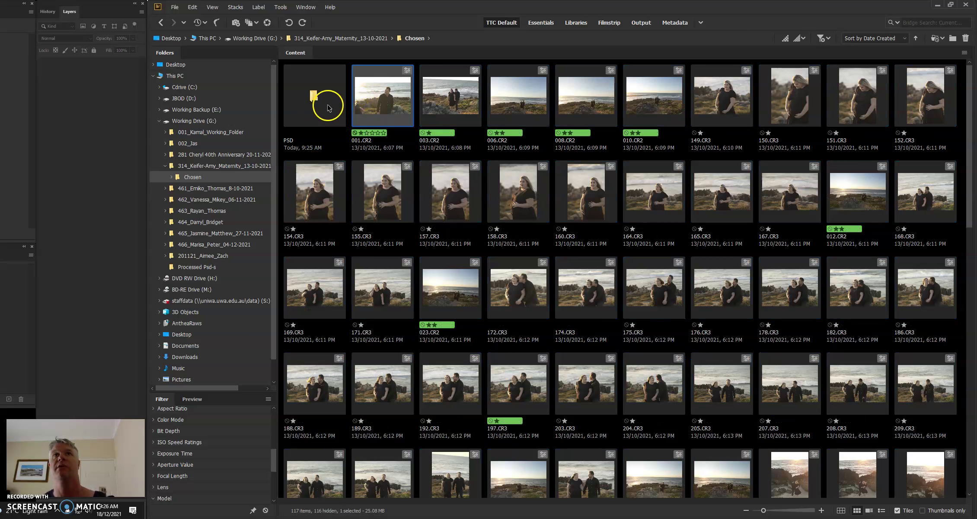
{"action": "double_click", "coordinate": [316, 98]}
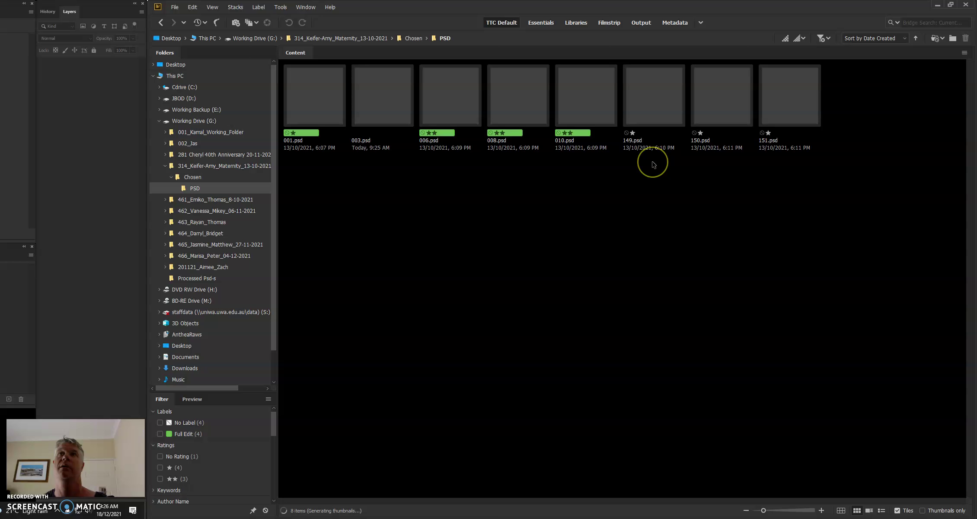